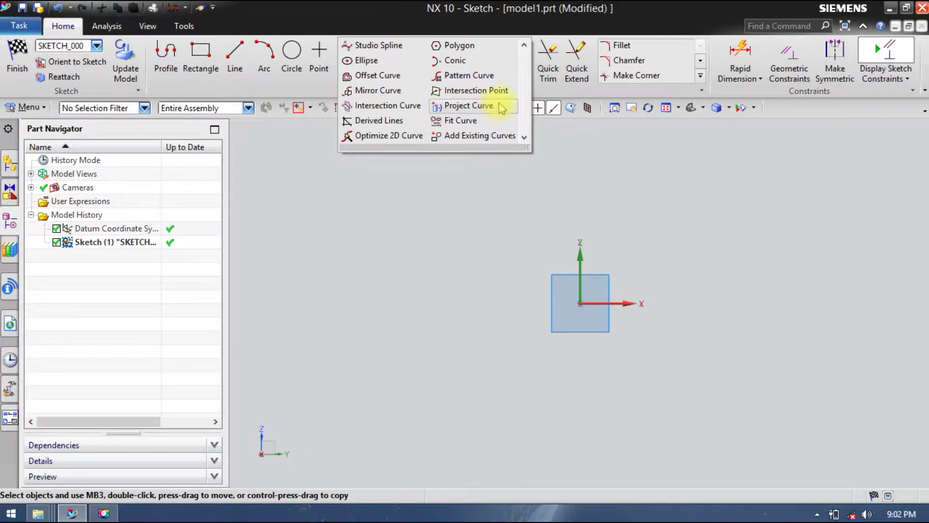
Sketch a two-point rectangle with one corner on the origin, extending upward along the vertical axis and along positive X
click(302, 189)
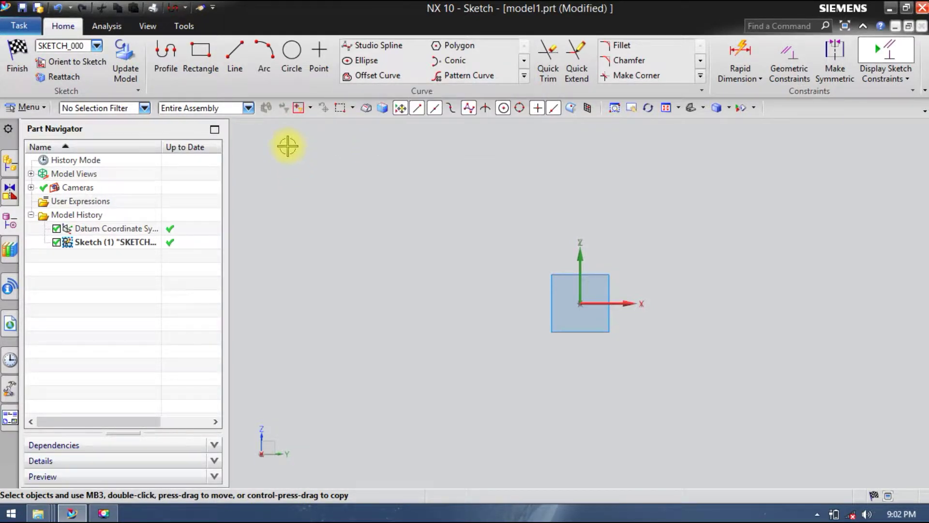
click(189, 60)
mouse_move(611, 294)
shift+middle_down()
mouse_move(607, 346)
mouse_move(570, 353)
shift+middle_up()
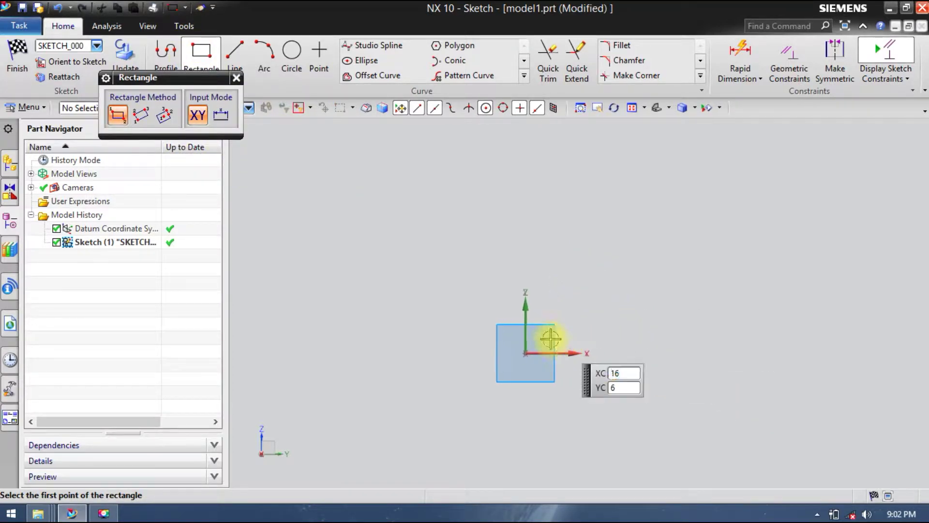
click(526, 355)
click(608, 363)
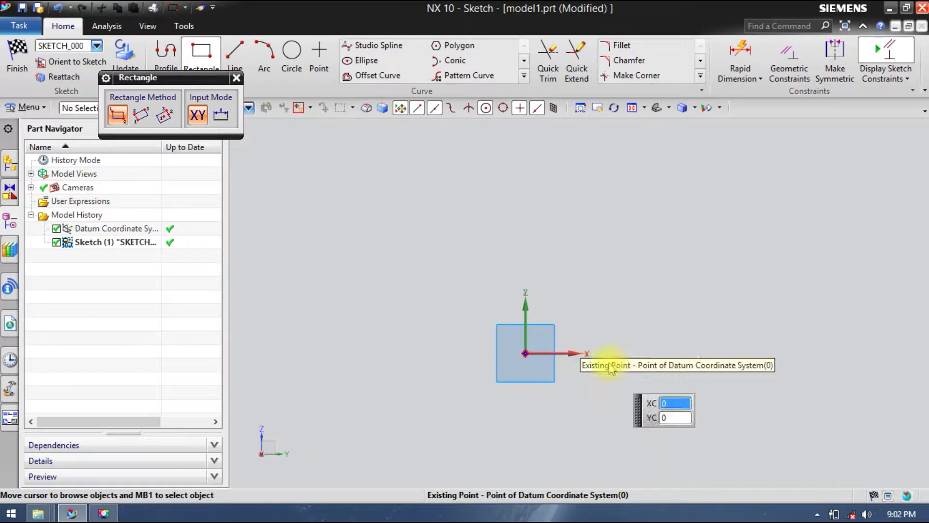
click(684, 161)
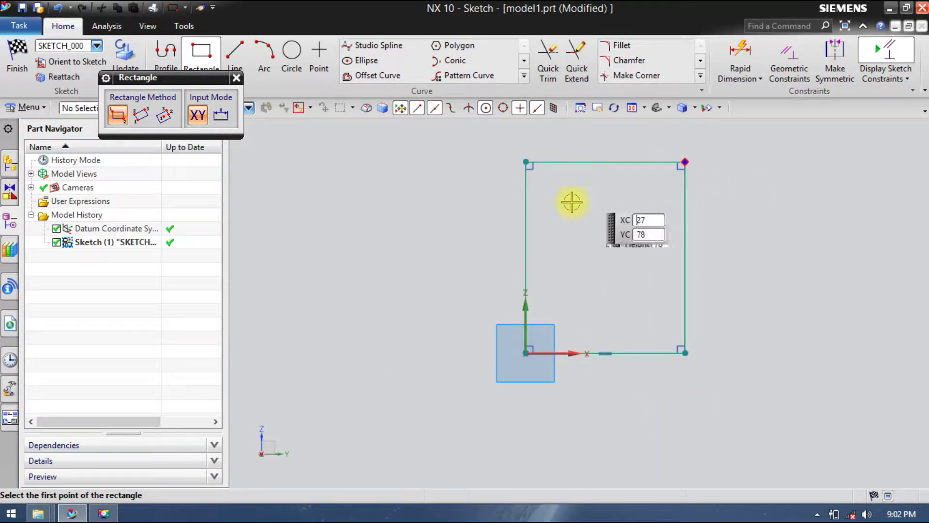
click(236, 78)
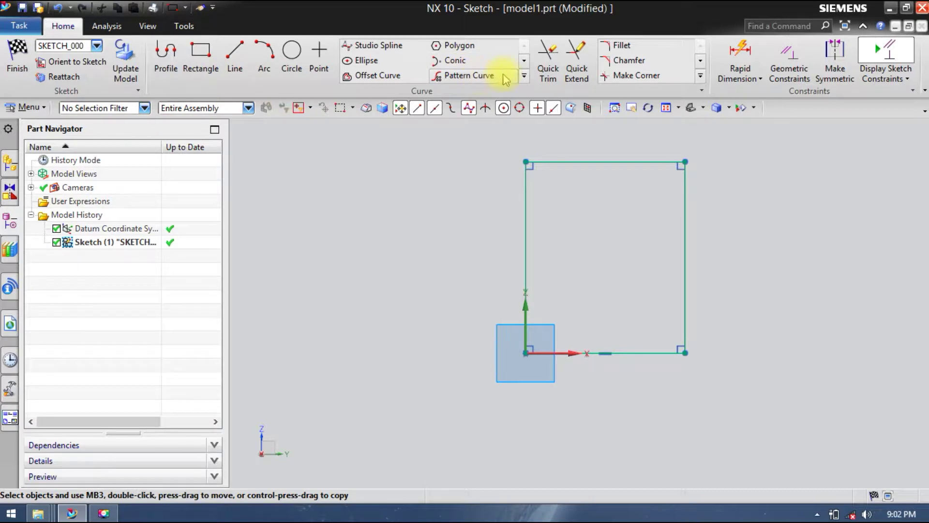
Add a symmetric chamfer of about 20 mm to the rectangle's upper corner farthest from the vertical axis, trimming the input curves
click(618, 59)
click(673, 180)
click(681, 184)
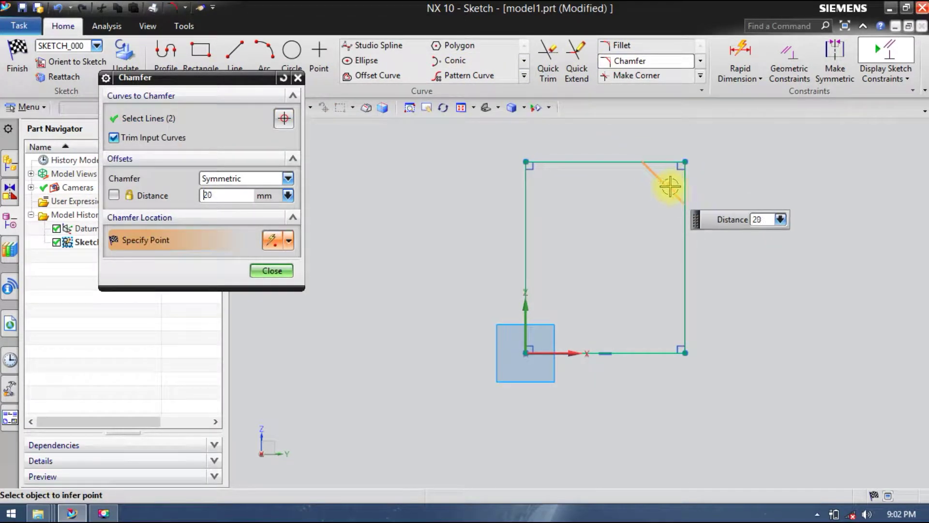
click(668, 187)
click(273, 270)
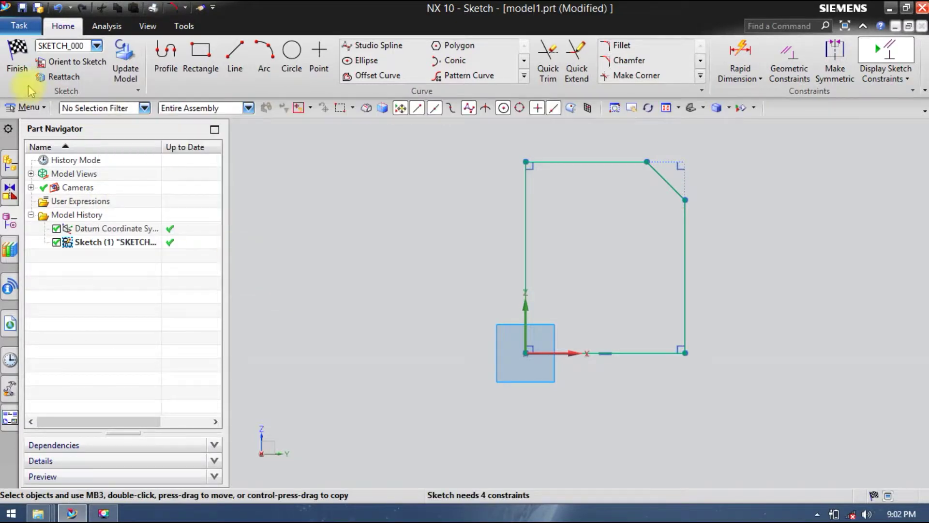
Finish the sketch and extrude the chamfered profile from 0 to 90 mm as a new body
click(18, 56)
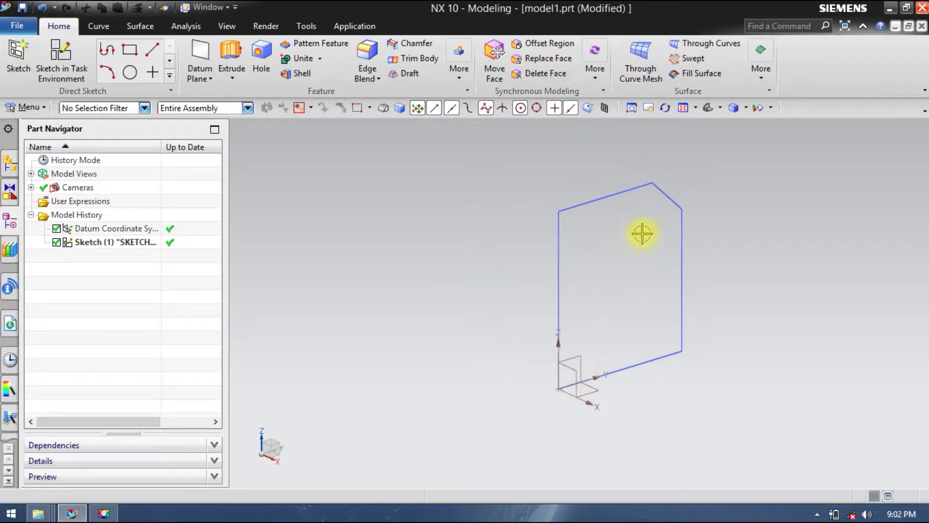
right_click(656, 199)
click(700, 175)
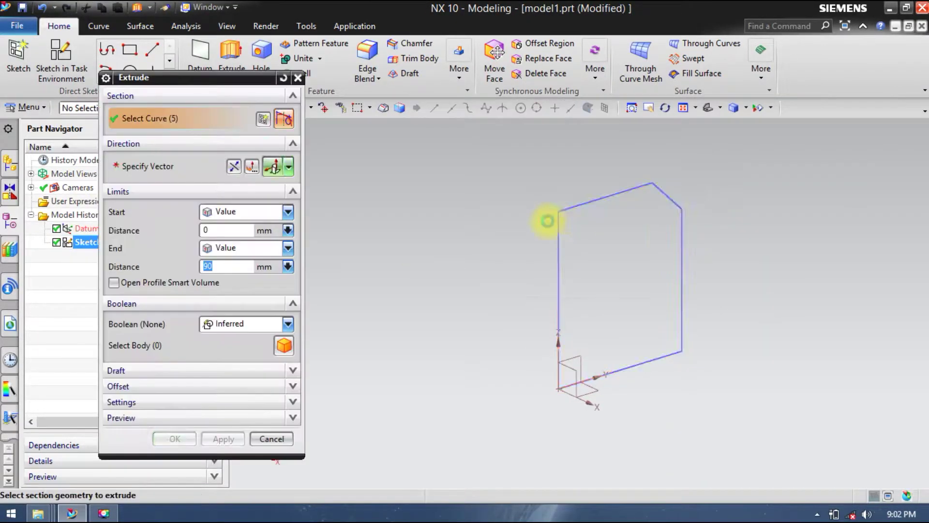
middle_drag(543, 223, 417, 266)
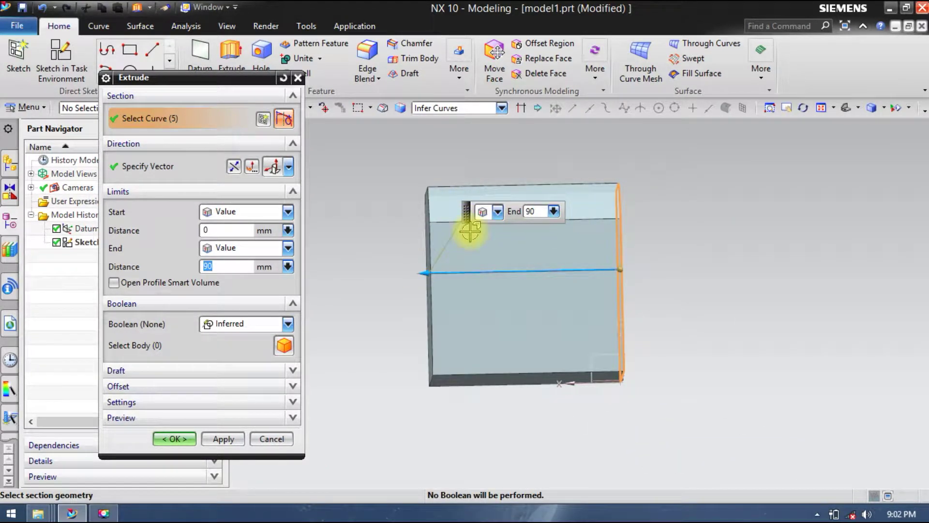
click(175, 438)
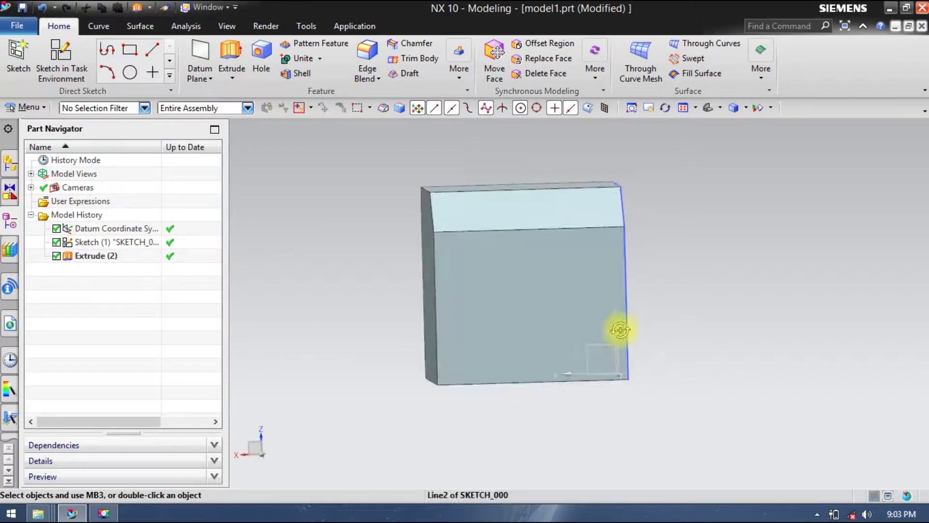
mouse_move(616, 328)
middle_down()
mouse_move(607, 327)
mouse_move(618, 315)
middle_up()
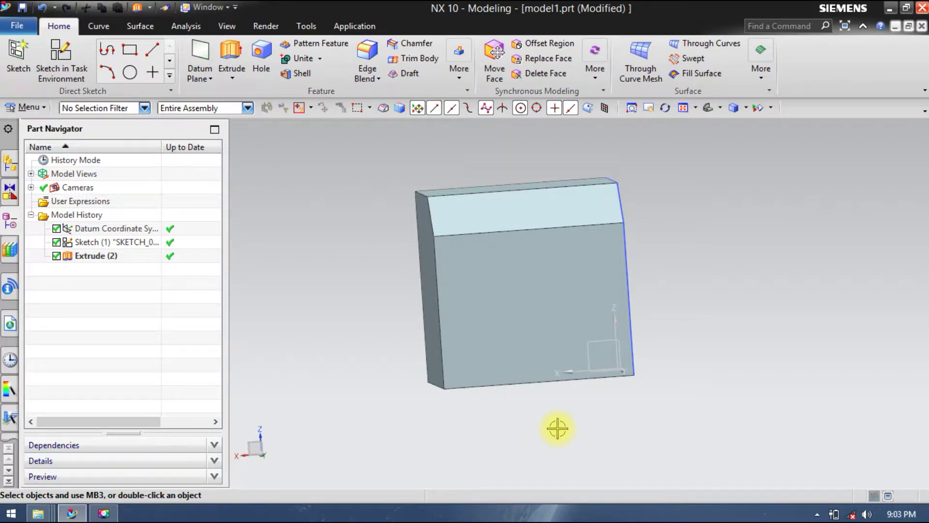
click(596, 287)
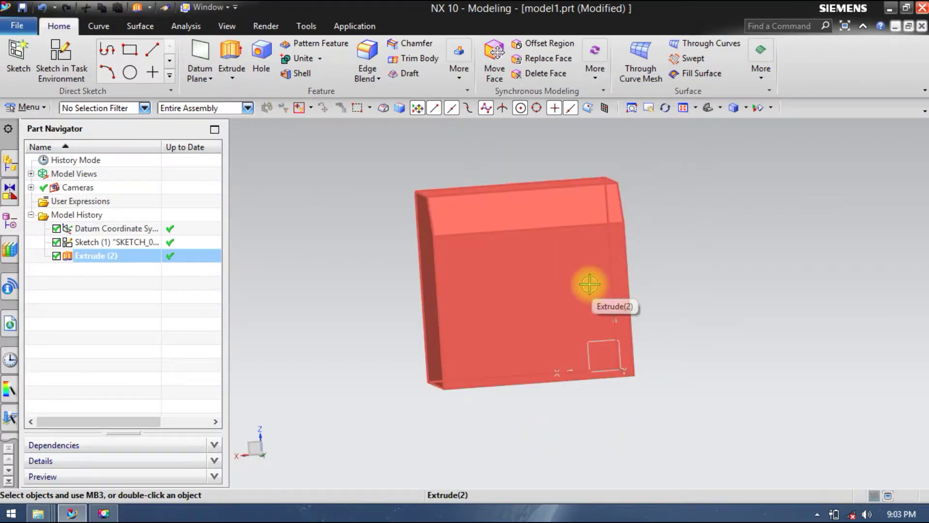
key(Escape)
click(466, 347)
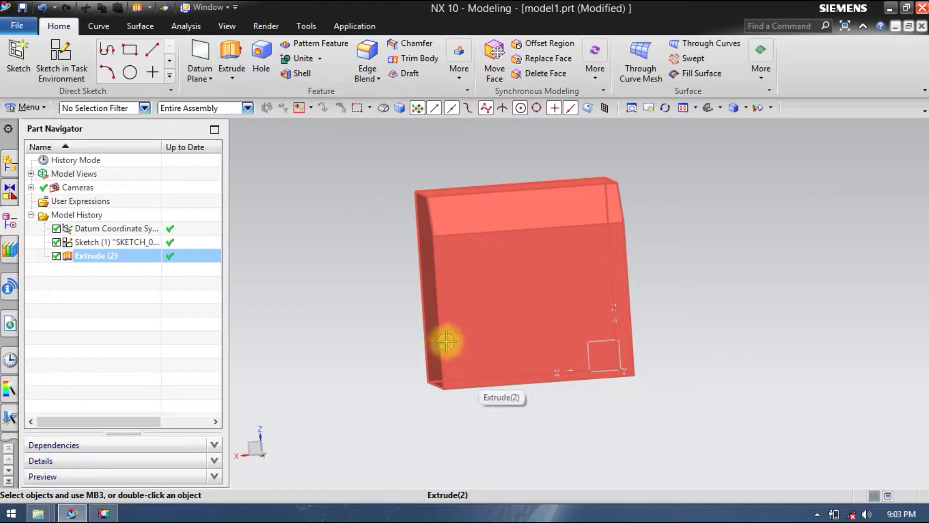
key(Escape)
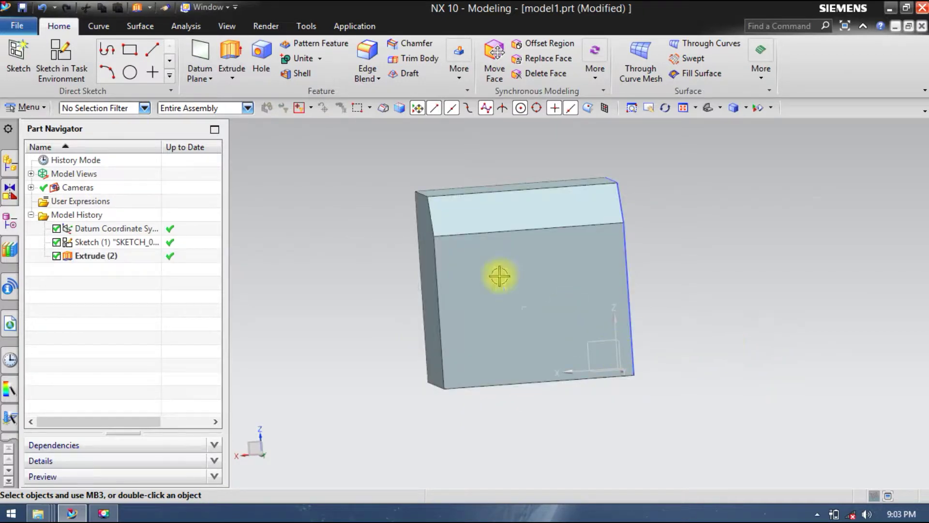
Create a new sketch in the task environment on the XZ plane of the datum coordinate system
click(55, 62)
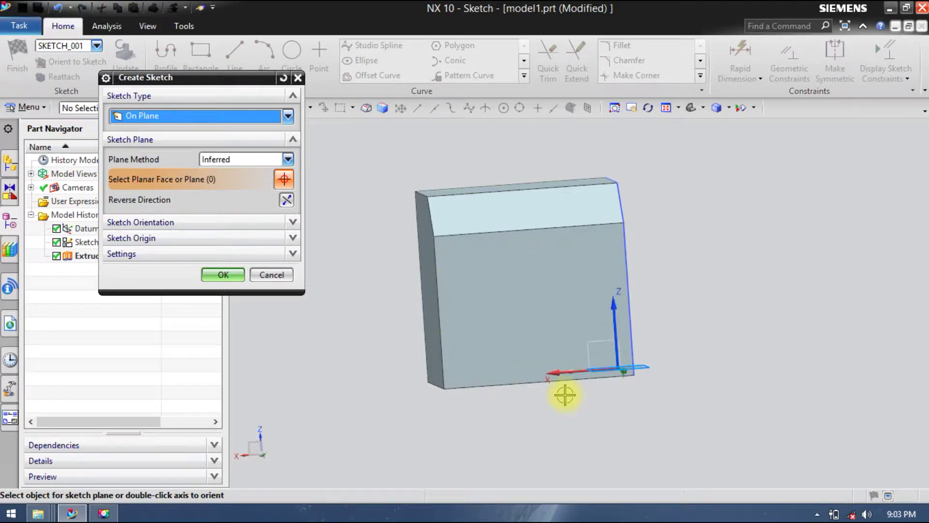
middle_drag(797, 304, 716, 320)
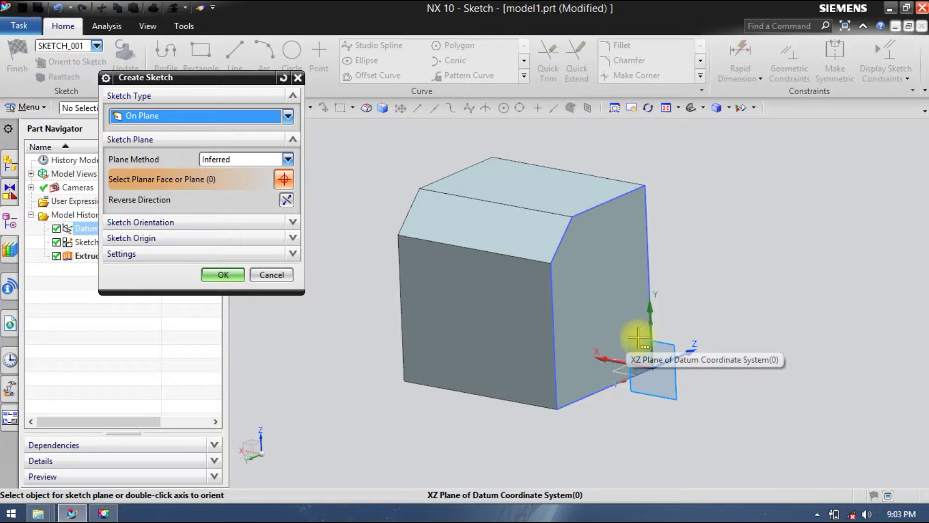
click(638, 337)
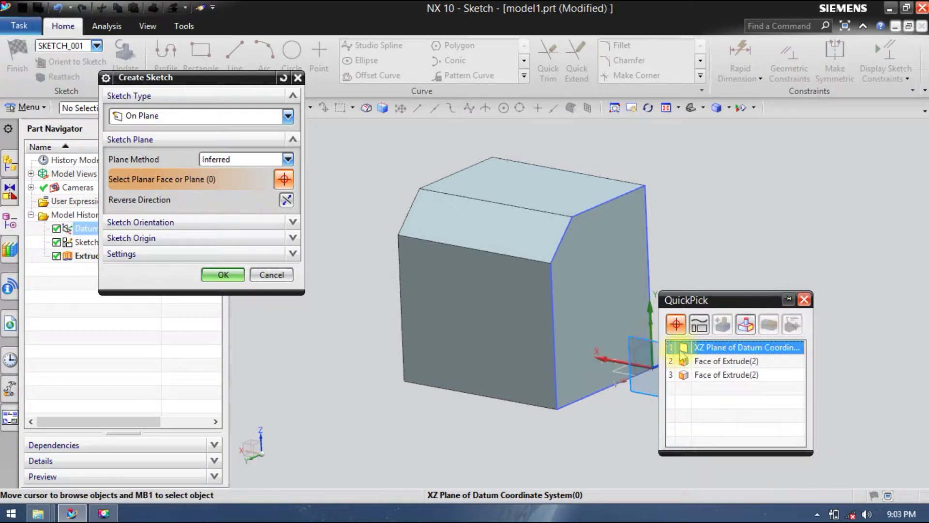
click(695, 345)
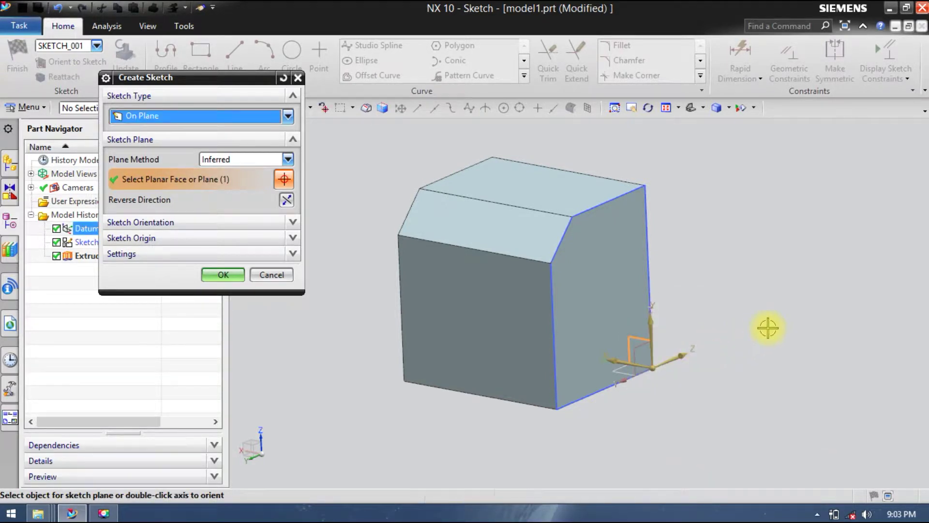
key(F8)
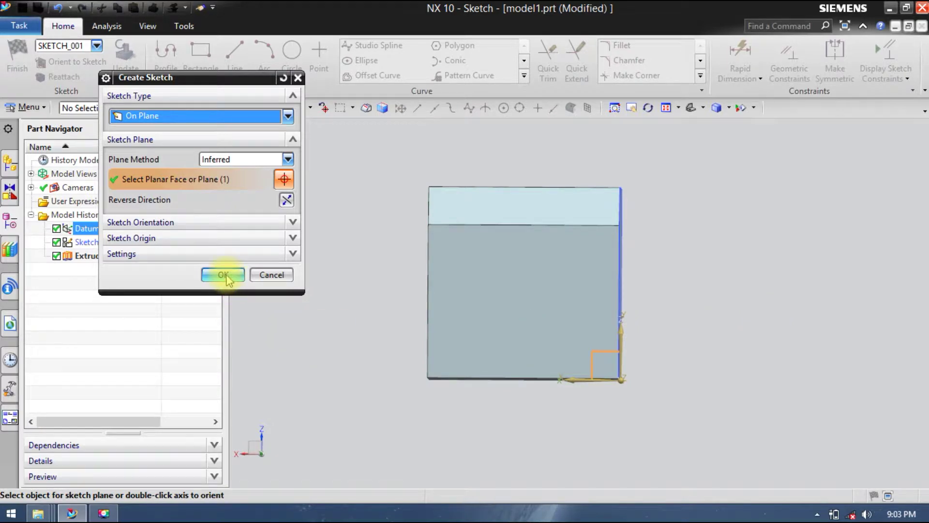
click(223, 275)
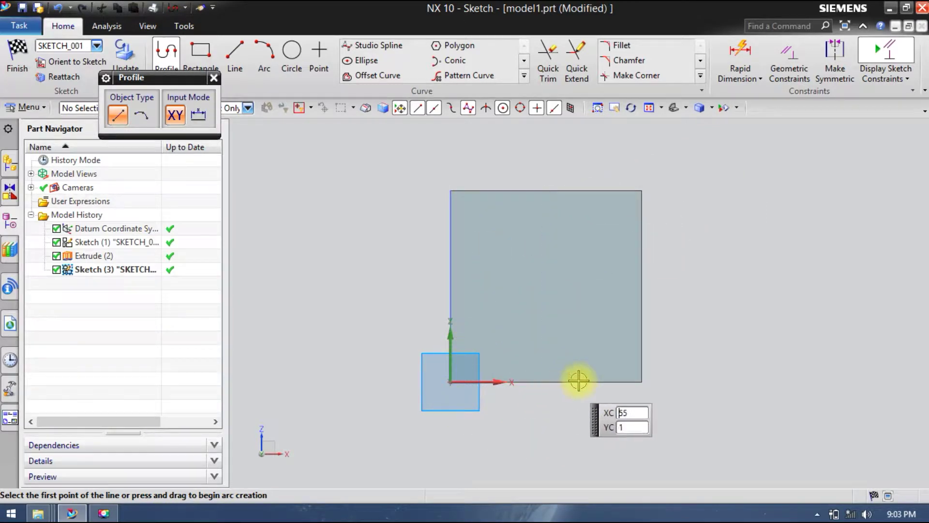
Project the four edges of the block's back face into the sketch with Project Curve
click(524, 76)
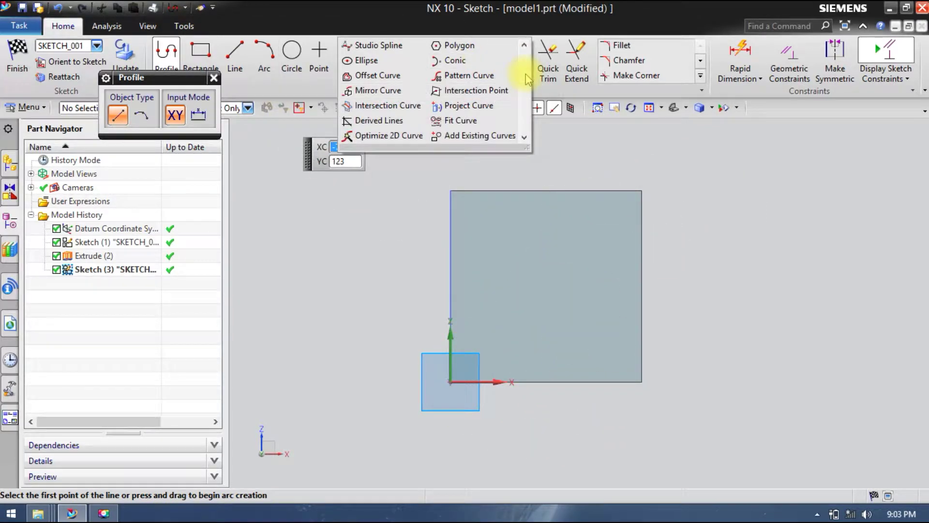
click(449, 107)
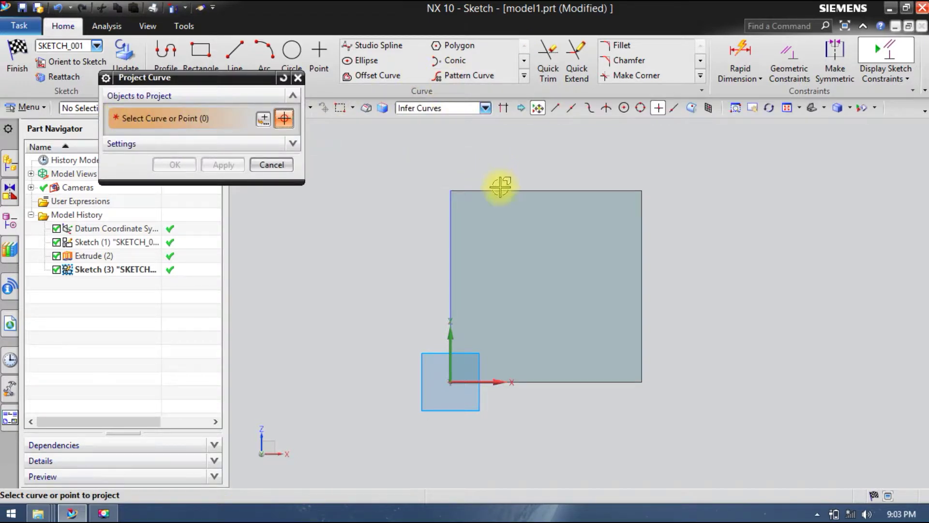
click(495, 205)
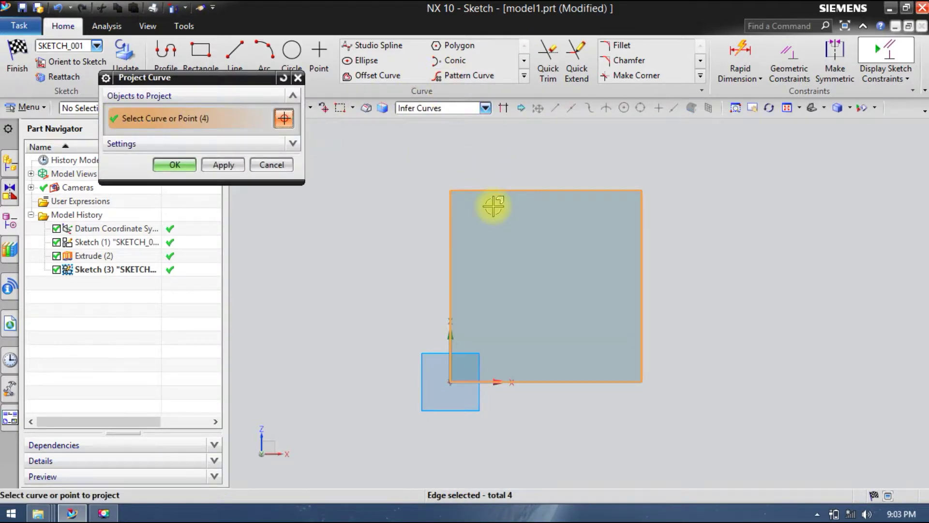
click(223, 165)
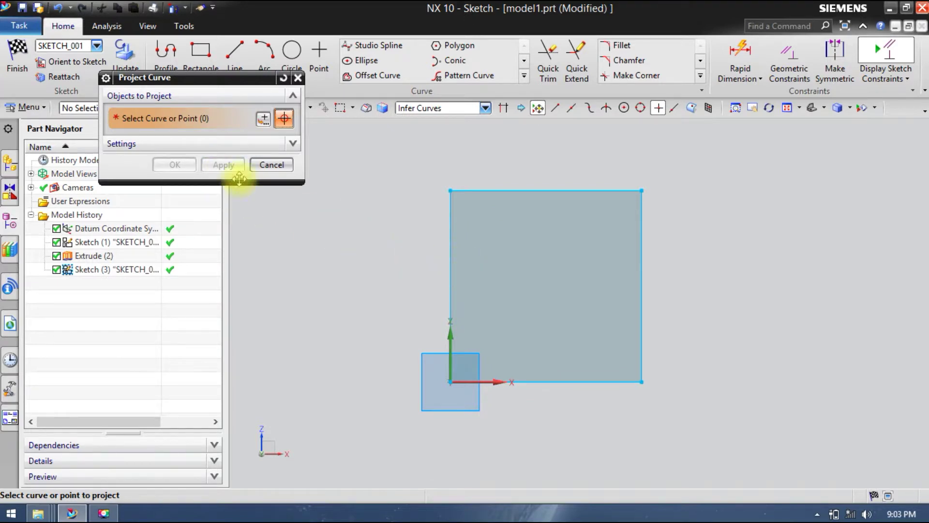
click(261, 166)
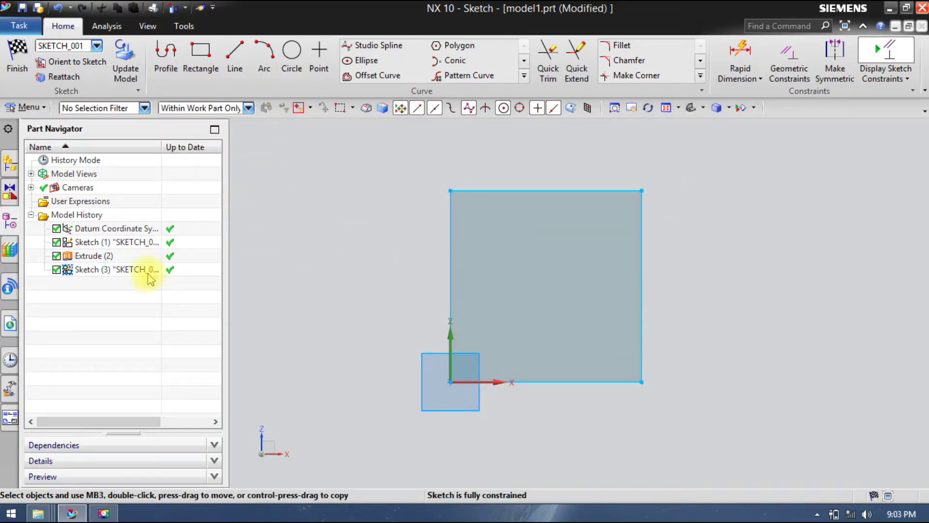
Hide the extruded block and examine the projected outline beside the first sketch's profile
right_click(135, 257)
click(155, 268)
mouse_move(799, 336)
middle_down()
mouse_move(730, 339)
mouse_move(680, 247)
middle_up()
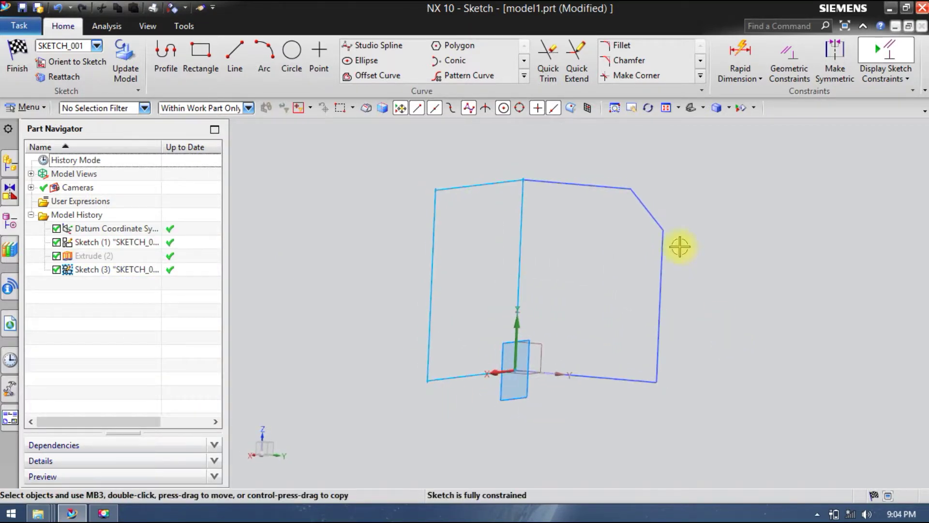
mouse_move(614, 319)
middle_down()
mouse_move(578, 302)
mouse_move(626, 303)
middle_up()
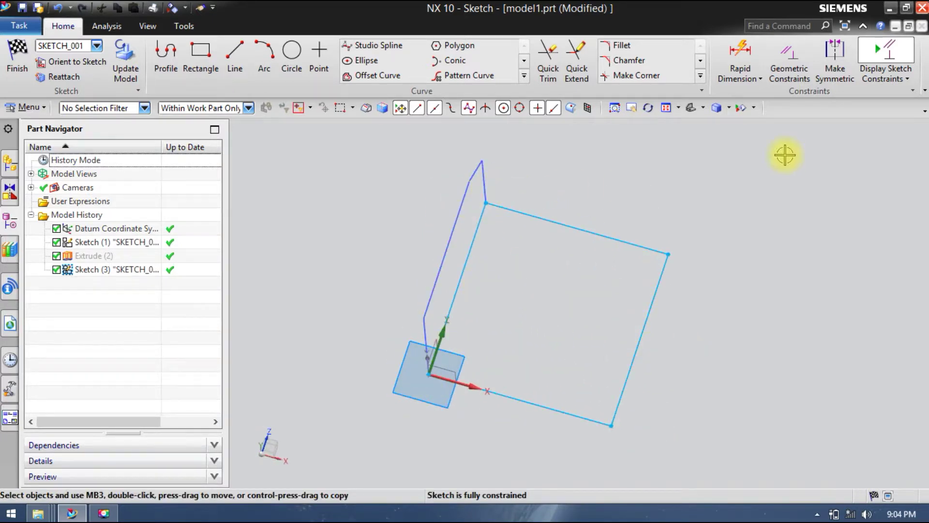
Show the extruded block again and check it against the projected outline
right_click(85, 260)
click(113, 263)
mouse_move(491, 326)
middle_down()
mouse_move(403, 279)
mouse_move(466, 275)
mouse_move(342, 286)
middle_up()
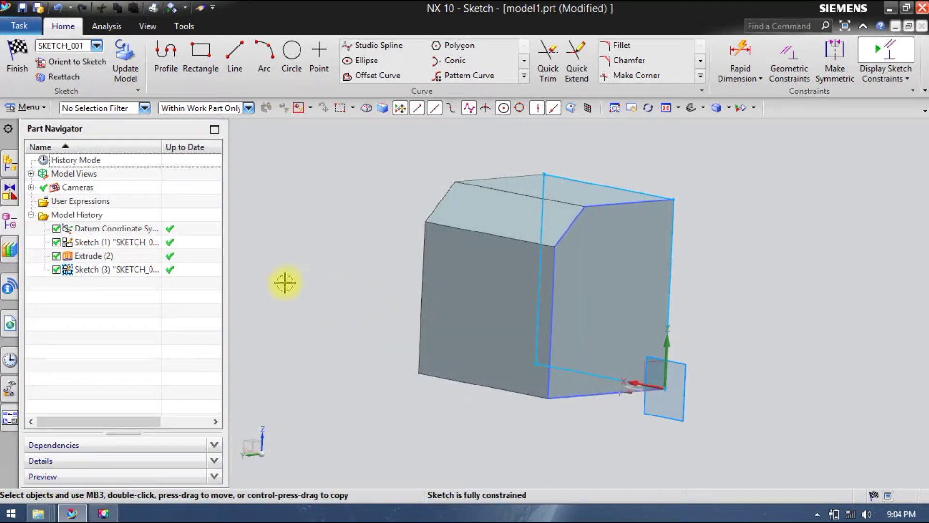
click(114, 255)
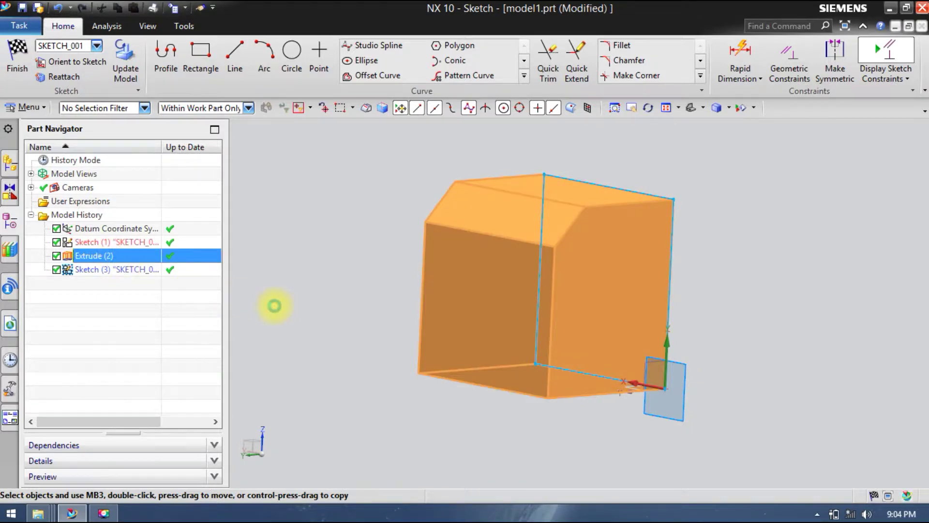
click(413, 469)
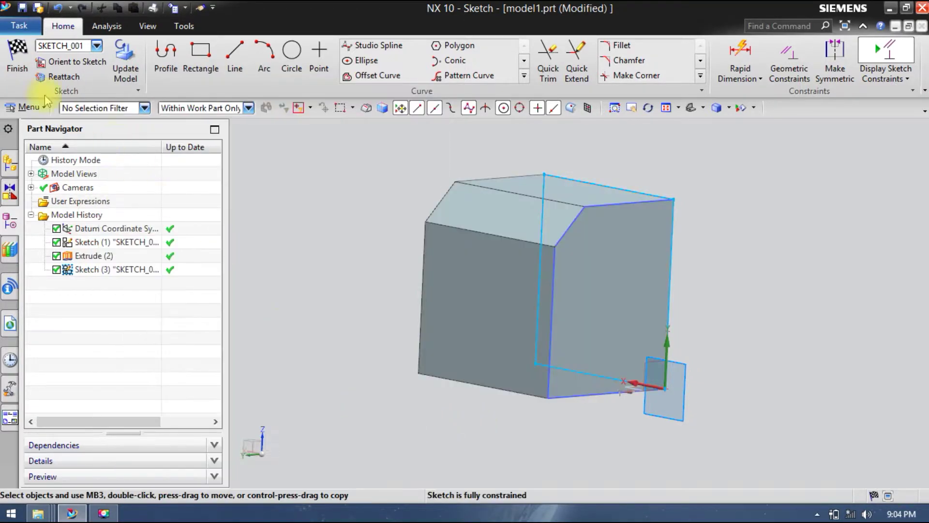
Finish the sketch and change the block extrusion's end distance to 150 mm
middle_drag(484, 338, 651, 394)
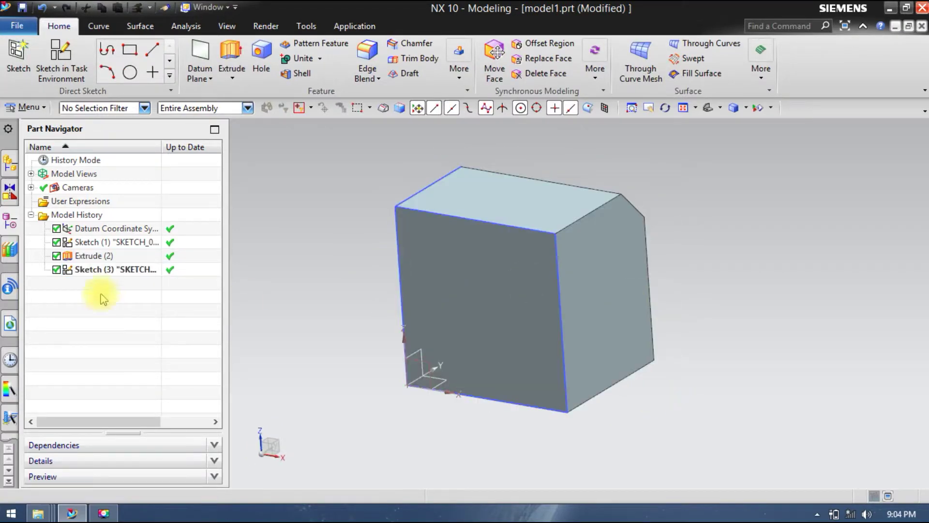
double_click(111, 260)
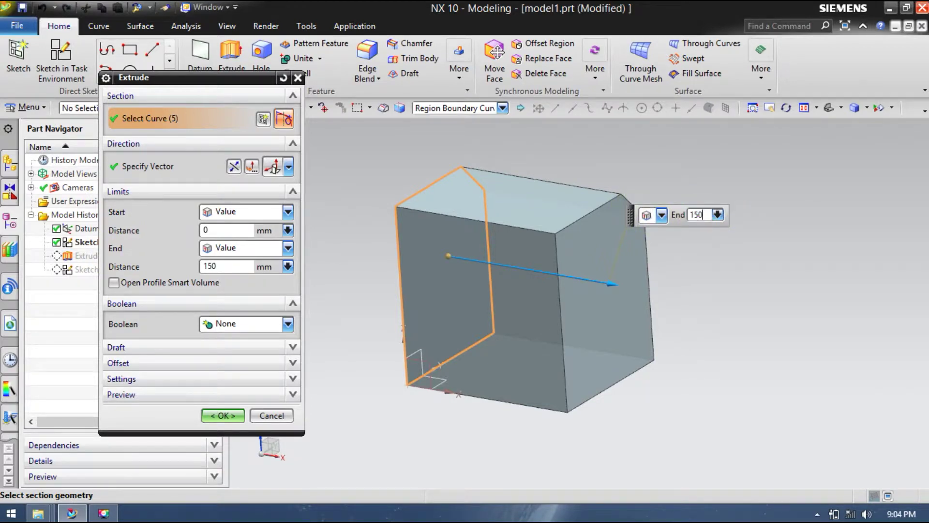
key(Return)
click(221, 415)
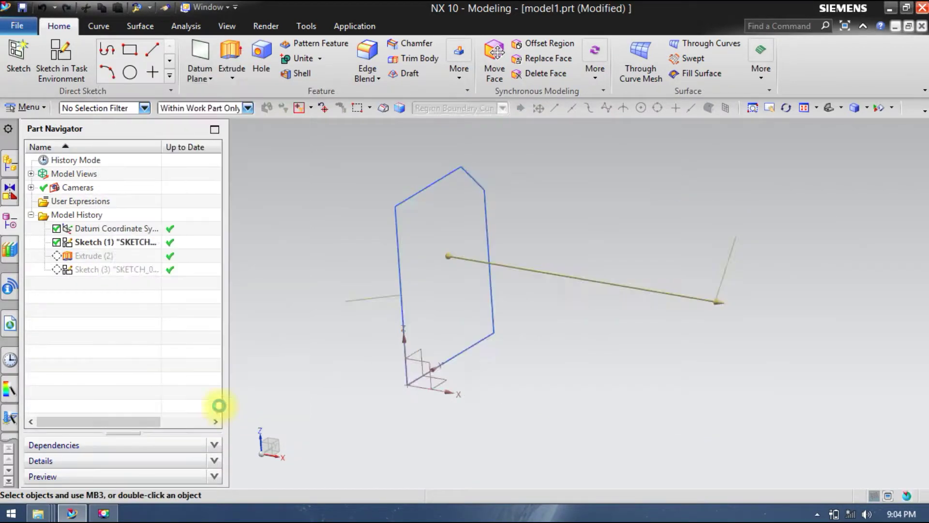
middle_drag(636, 434, 612, 417)
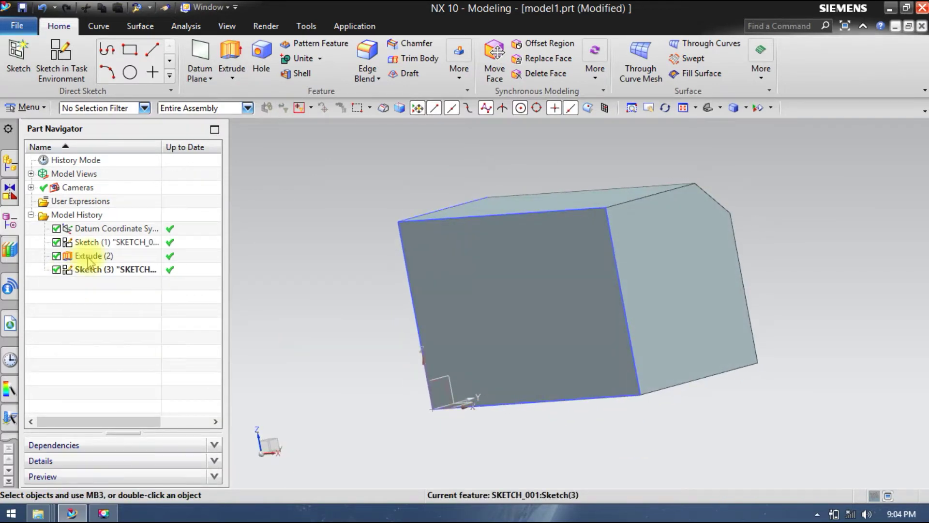
Hide the extruded block and compare the updated projected outline with the first sketch's profile
right_click(89, 261)
click(57, 256)
middle_drag(523, 315, 562, 339)
click(56, 255)
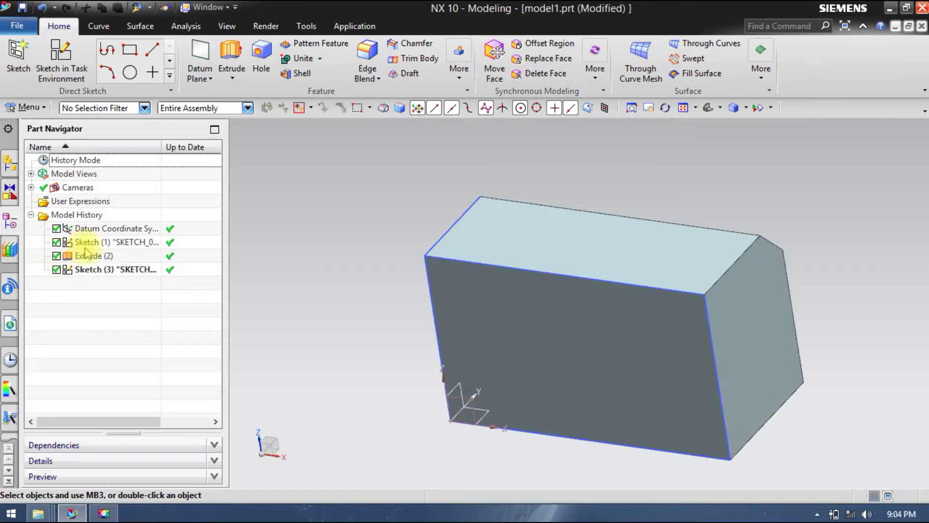
right_click(82, 259)
right_click(75, 259)
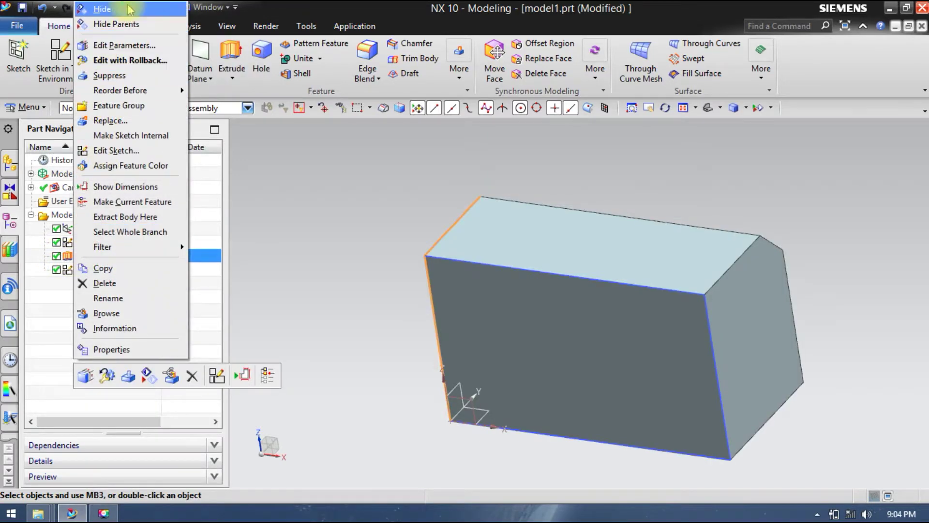
click(130, 9)
mouse_move(527, 270)
middle_down()
mouse_move(694, 315)
mouse_move(571, 327)
mouse_move(606, 271)
mouse_move(618, 295)
mouse_move(626, 213)
middle_up()
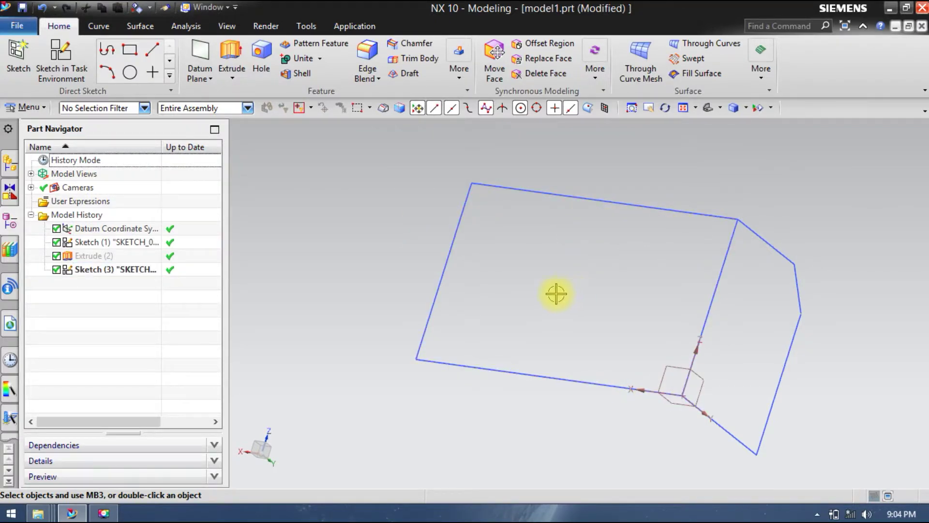
mouse_move(580, 311)
middle_down()
mouse_move(678, 289)
mouse_move(659, 347)
mouse_move(716, 310)
mouse_move(754, 318)
mouse_move(475, 280)
middle_up()
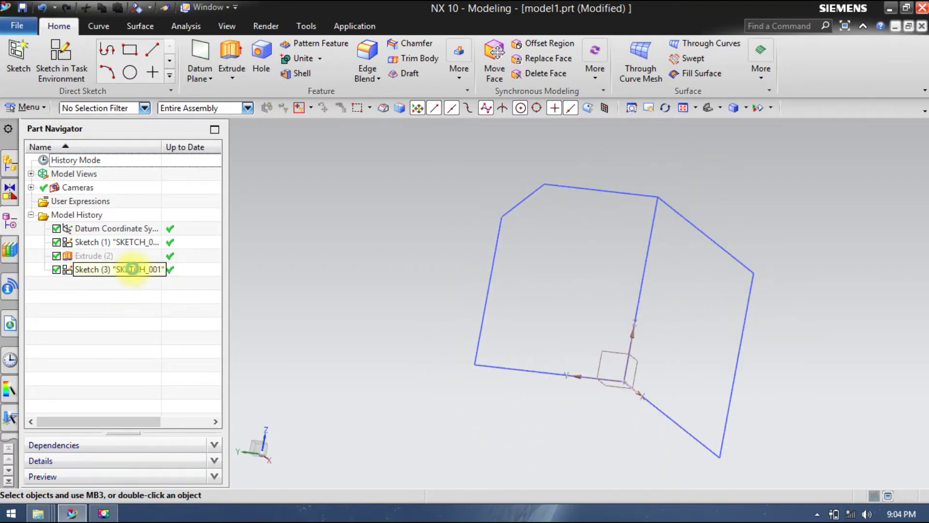
Fillet all four corners of the second sketch's projected rectangle, using 15 mm at the upper-left and 22 mm at the lower-left, and finish the sketch
double_click(129, 269)
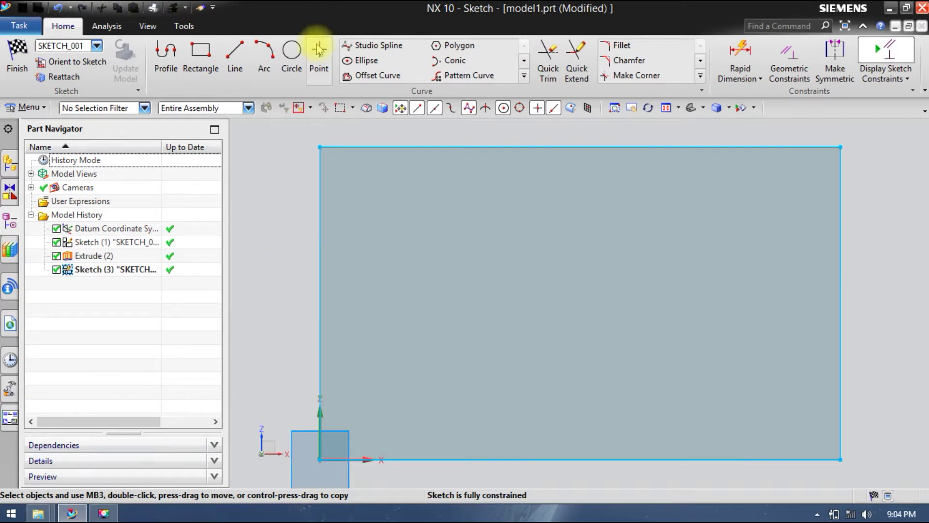
click(632, 50)
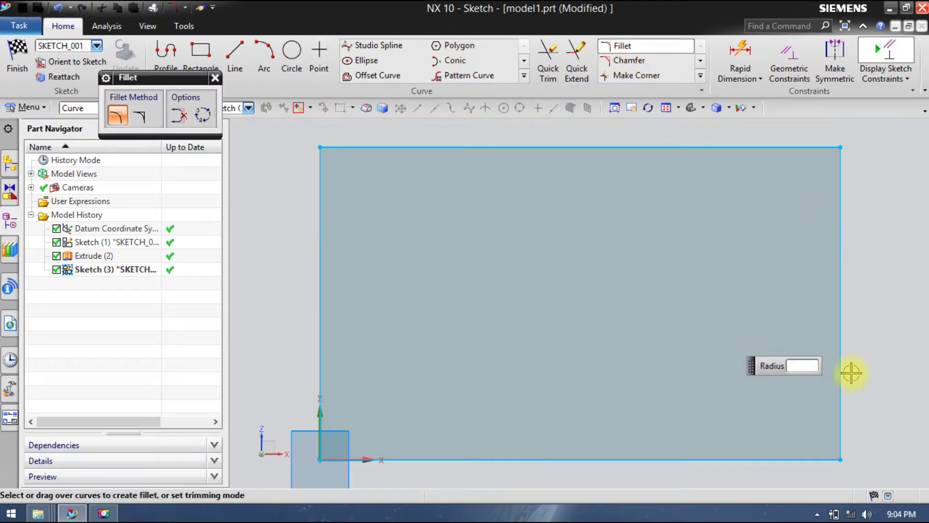
click(832, 445)
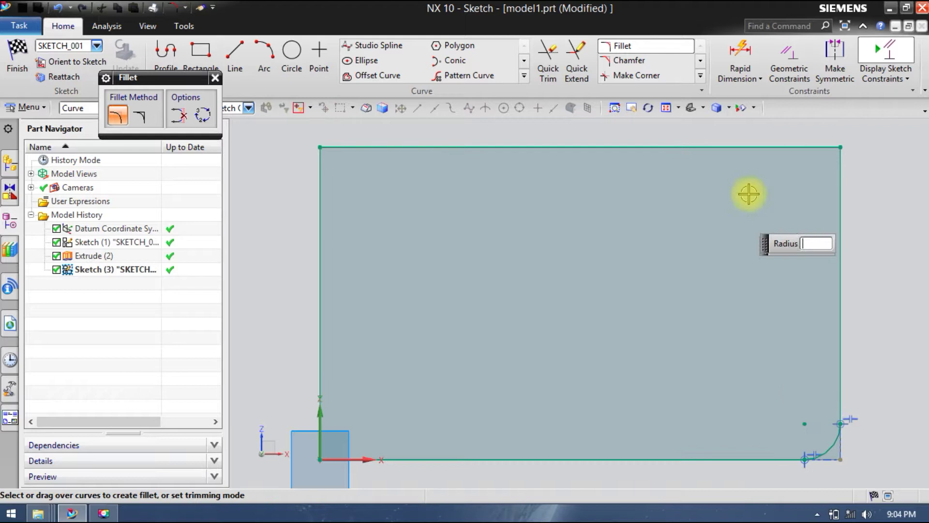
click(827, 165)
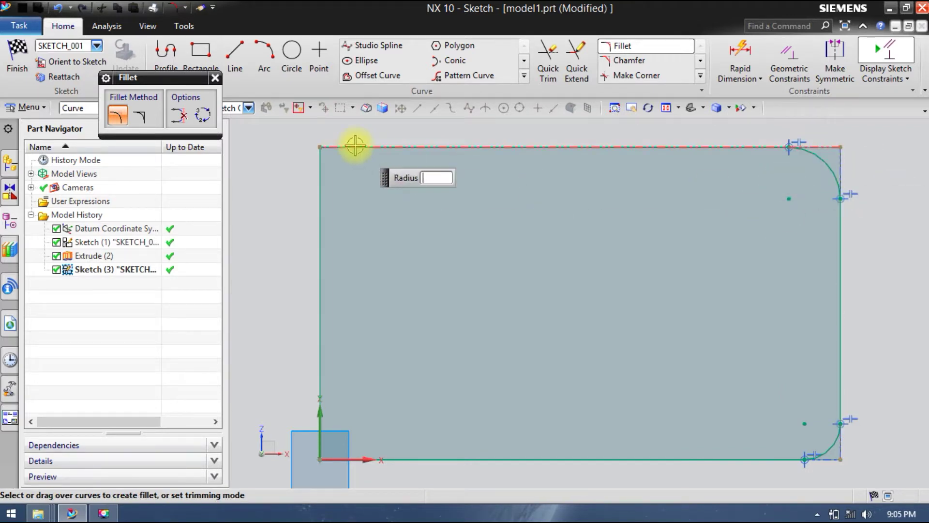
click(331, 169)
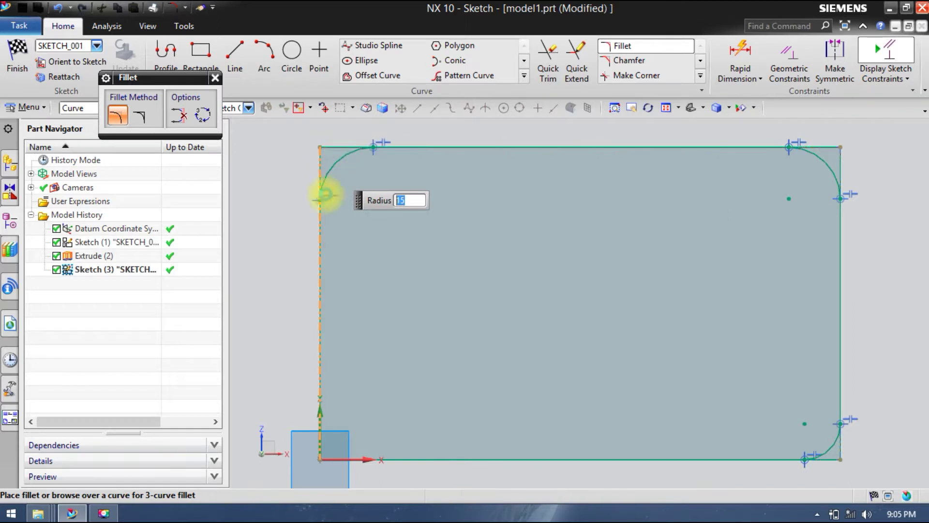
click(348, 442)
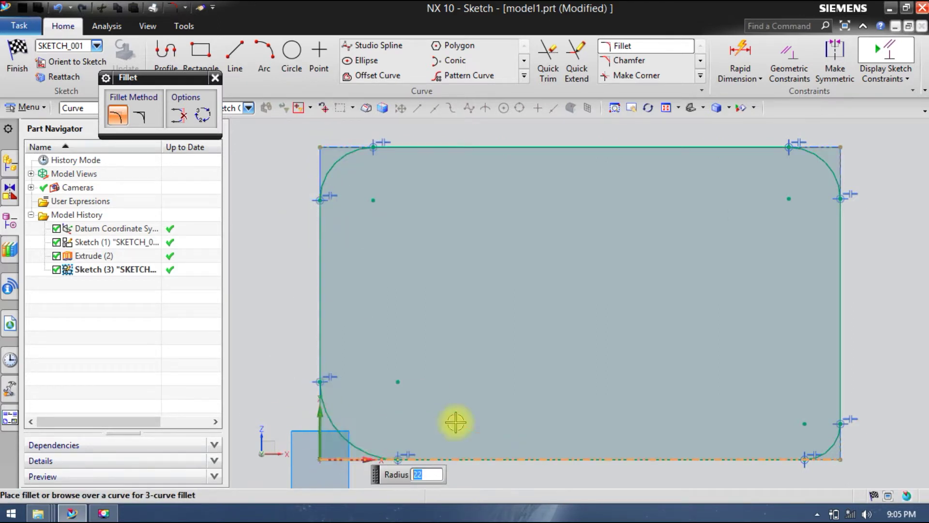
mouse_move(759, 421)
shift+middle_down()
mouse_move(740, 365)
mouse_move(727, 374)
shift+middle_up()
scroll(727, 382, down, 3)
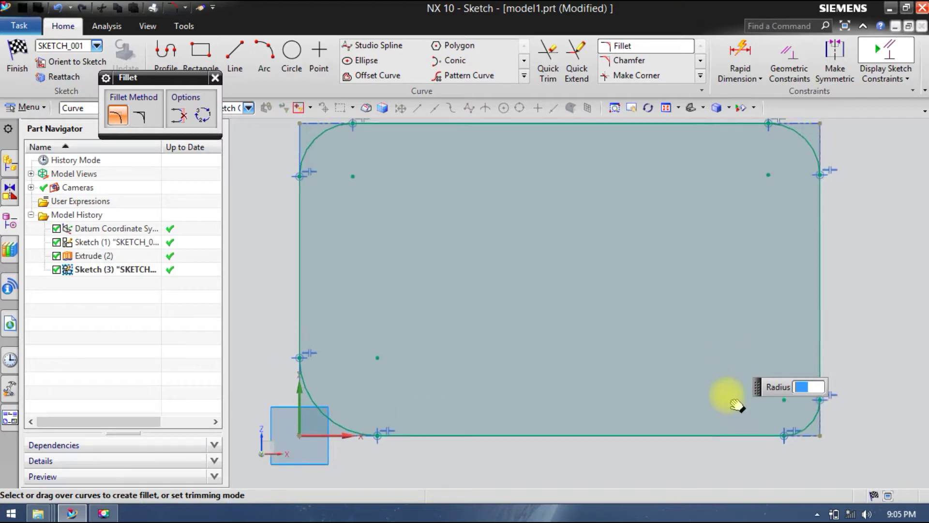
key(Escape)
mouse_move(260, 312)
middle_down()
mouse_move(382, 159)
mouse_move(679, 321)
mouse_move(610, 384)
mouse_move(571, 249)
middle_up()
key(ctrl+q)
Extrude the filleted sketch from 0 to 12 mm as a Subtract cut from the hidden block
click(470, 206)
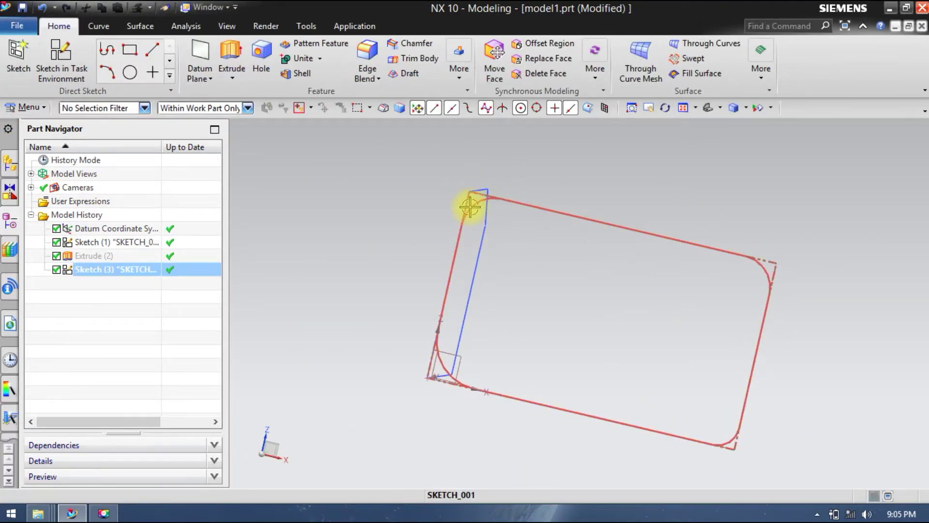
right_click(472, 177)
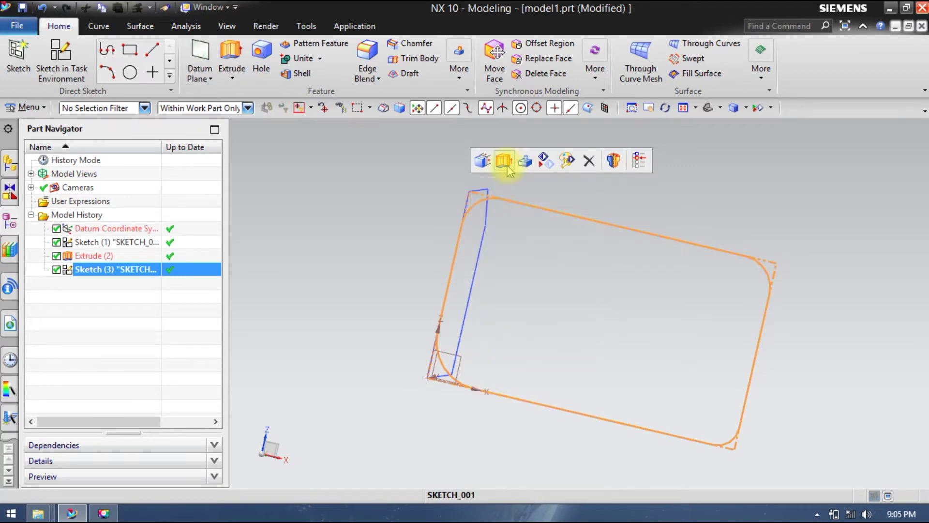
click(504, 161)
click(256, 324)
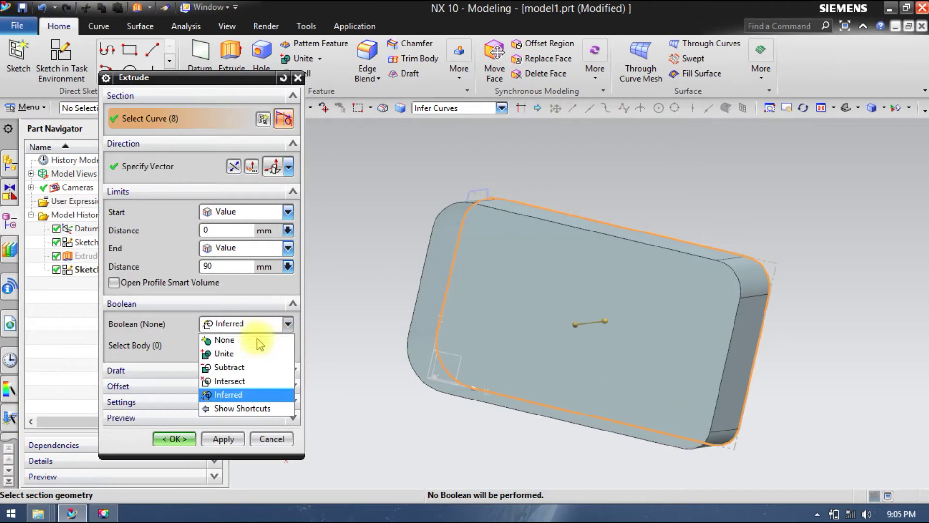
click(229, 367)
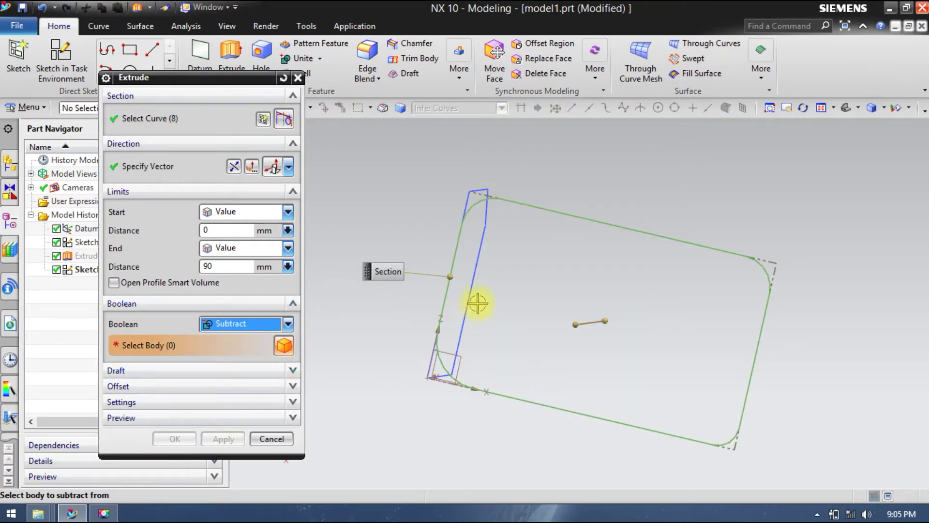
middle_drag(587, 296, 550, 290)
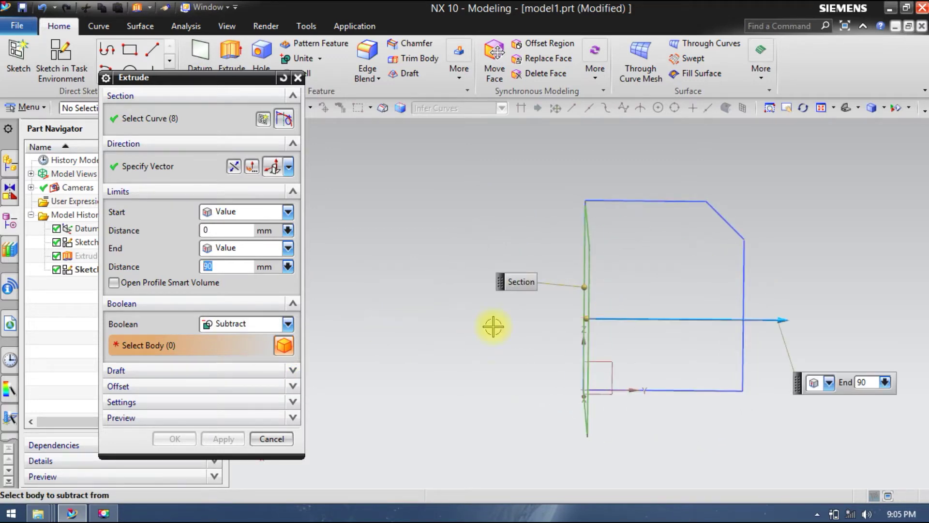
drag(735, 322, 621, 319)
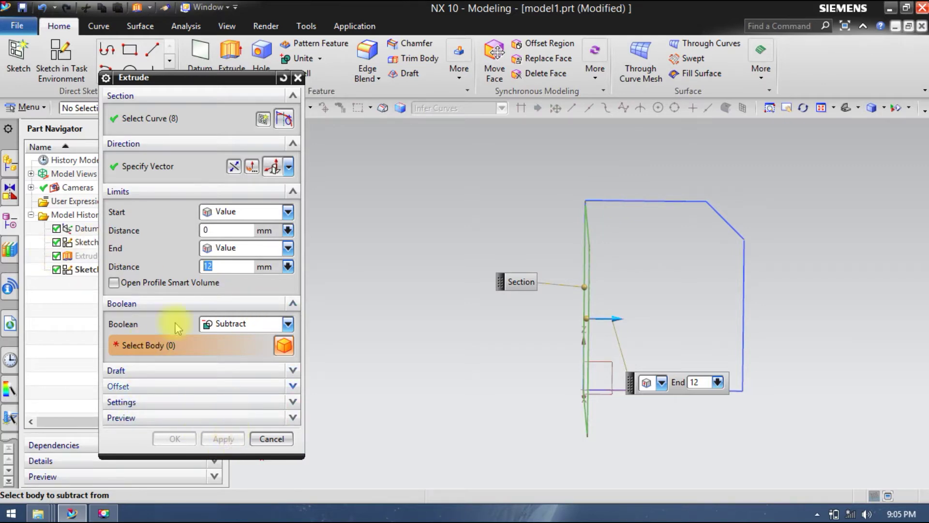
click(77, 256)
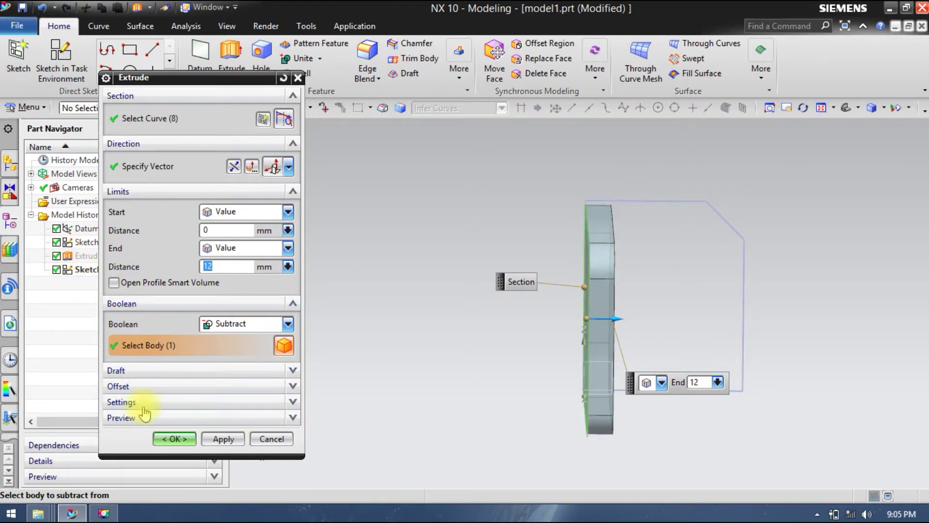
click(174, 438)
Show the extruded block again and inspect the subtracted pocket in its face
middle_drag(295, 409, 242, 358)
right_click(88, 256)
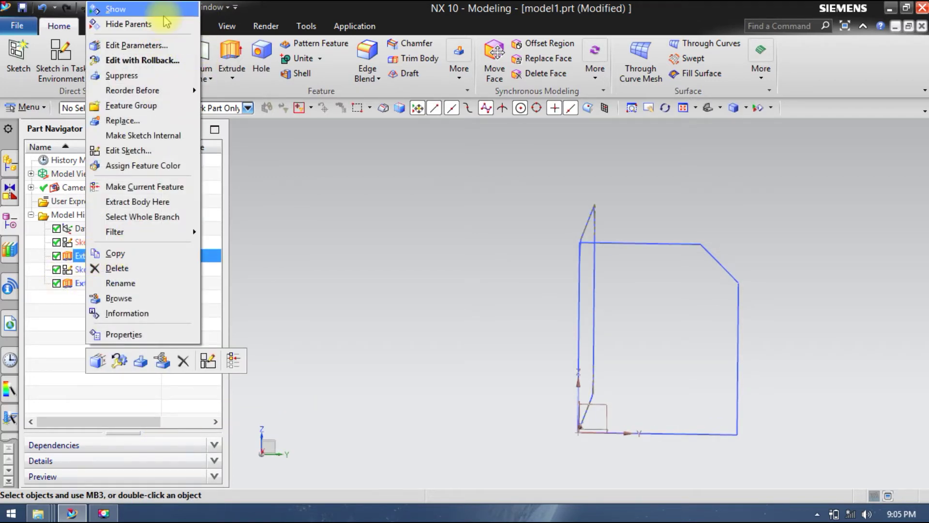
click(119, 9)
mouse_move(493, 280)
middle_down()
mouse_move(536, 300)
mouse_move(568, 286)
mouse_move(570, 255)
mouse_move(539, 244)
mouse_move(566, 295)
mouse_move(590, 315)
mouse_move(510, 300)
mouse_move(559, 269)
mouse_move(544, 240)
mouse_move(550, 256)
mouse_move(587, 270)
mouse_move(595, 305)
mouse_move(566, 325)
mouse_move(525, 325)
mouse_move(498, 300)
mouse_move(518, 278)
middle_up()
middle_drag(577, 262, 643, 201)
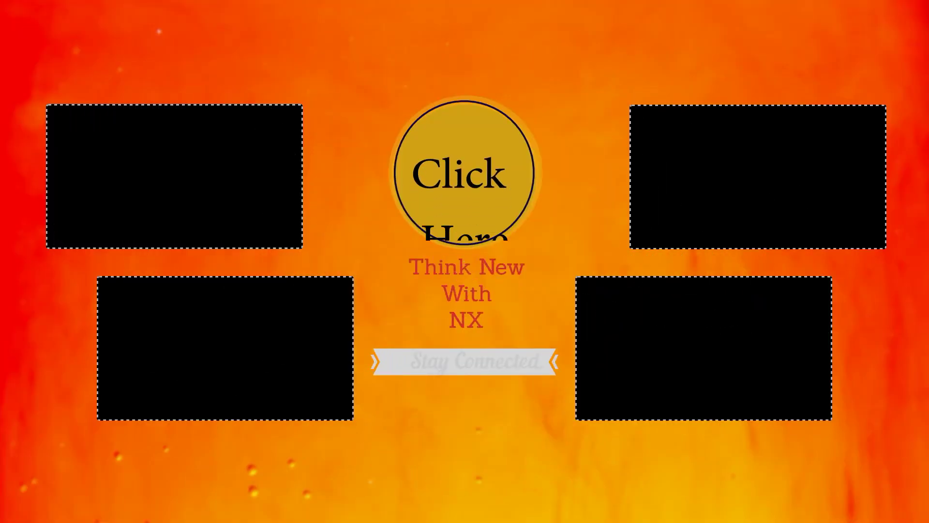